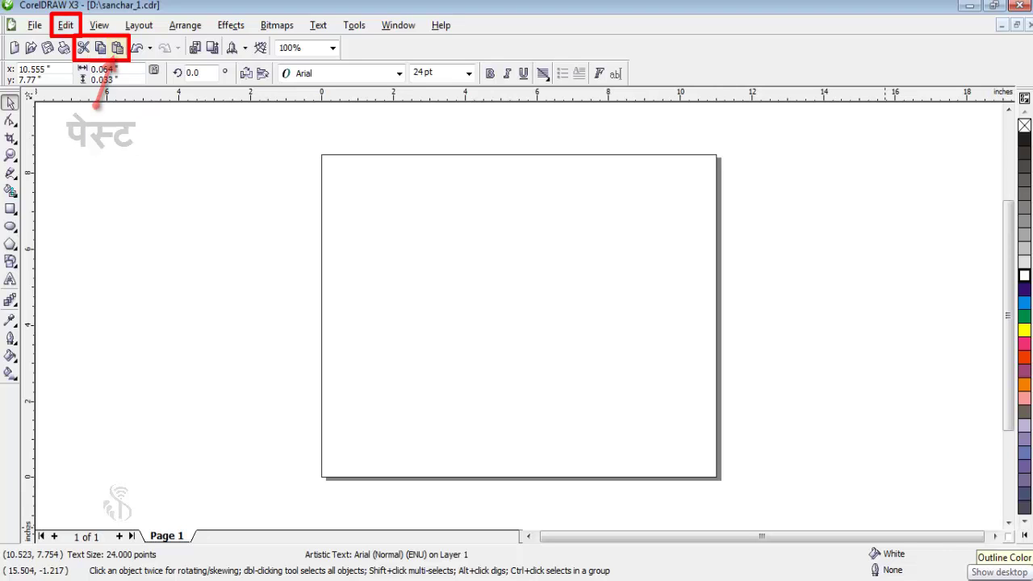
Look through the toolbox flyouts holding the shape-editing, crop and curve-drawing tools to see which tools each contains
key(Escape)
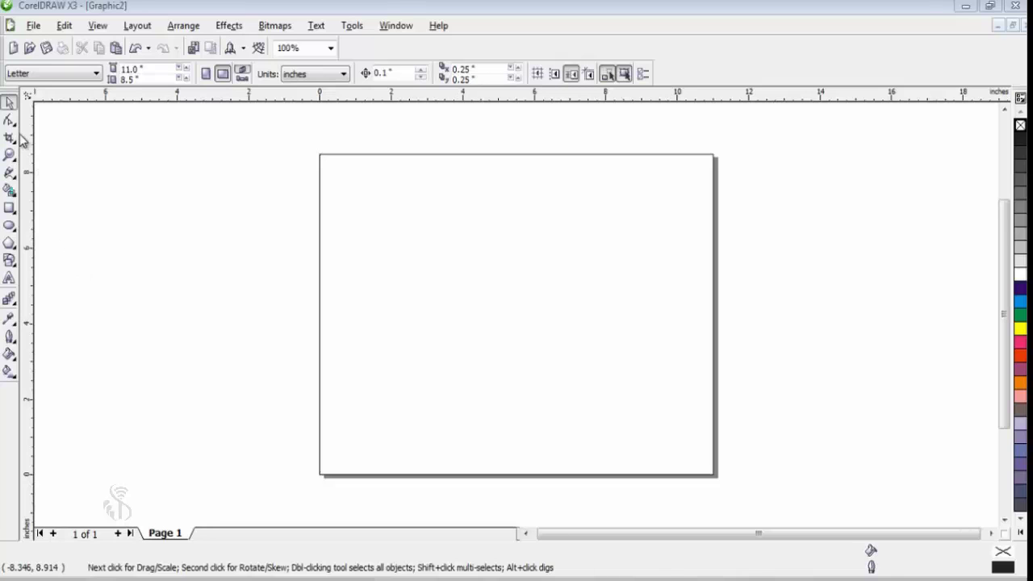
click(14, 127)
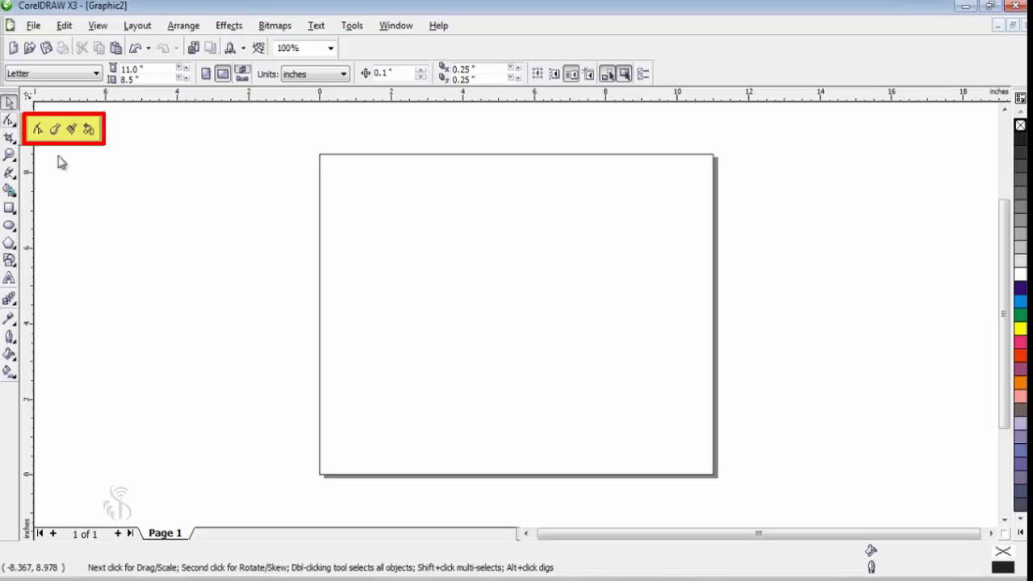
click(84, 178)
click(15, 143)
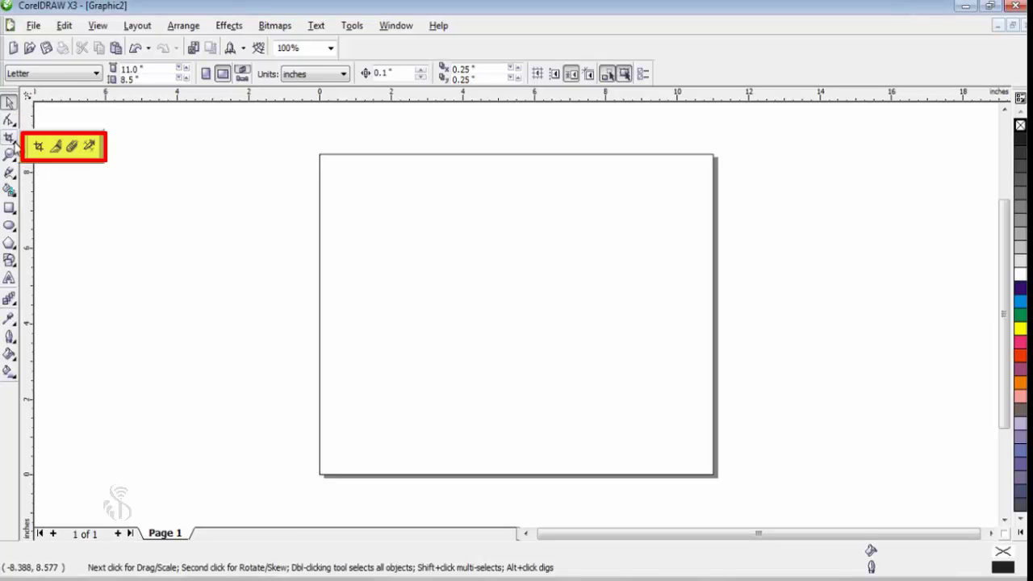
click(60, 193)
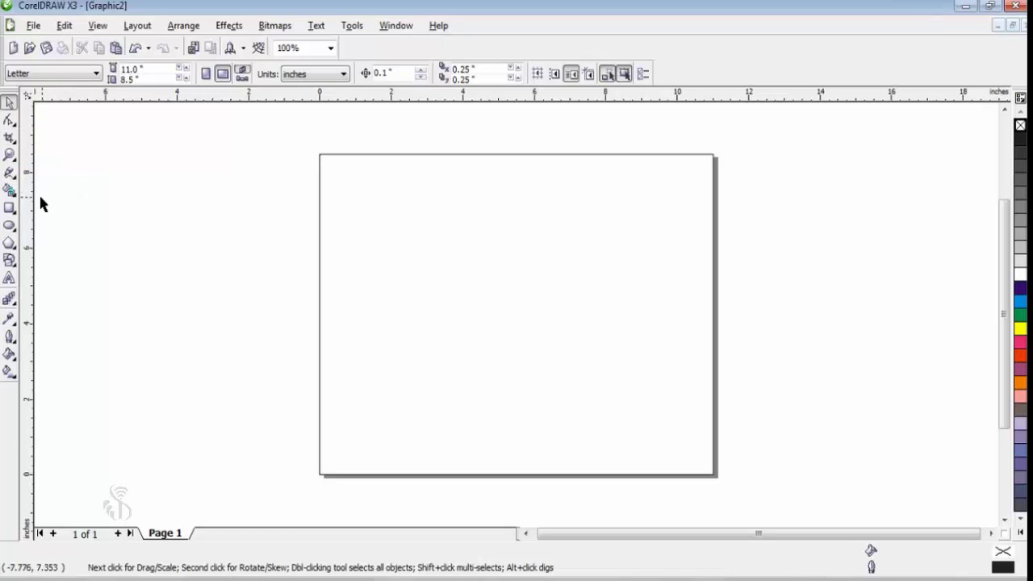
click(13, 175)
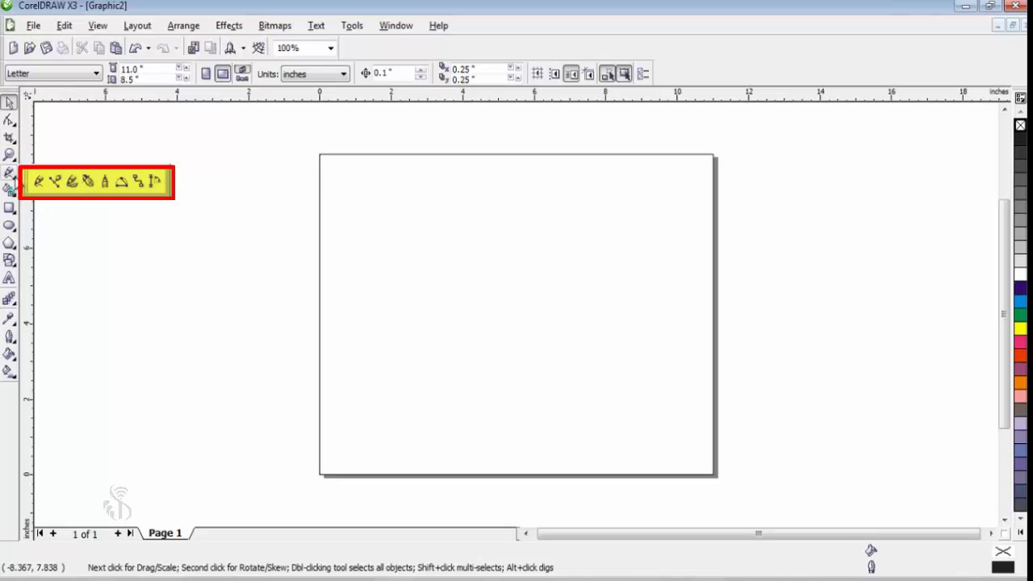
click(51, 221)
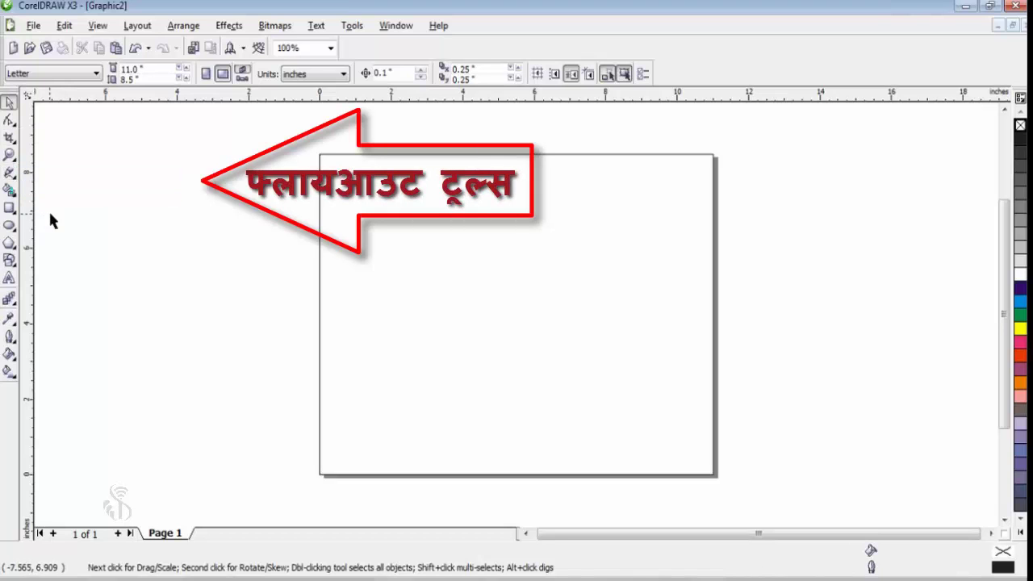
click(12, 227)
click(11, 244)
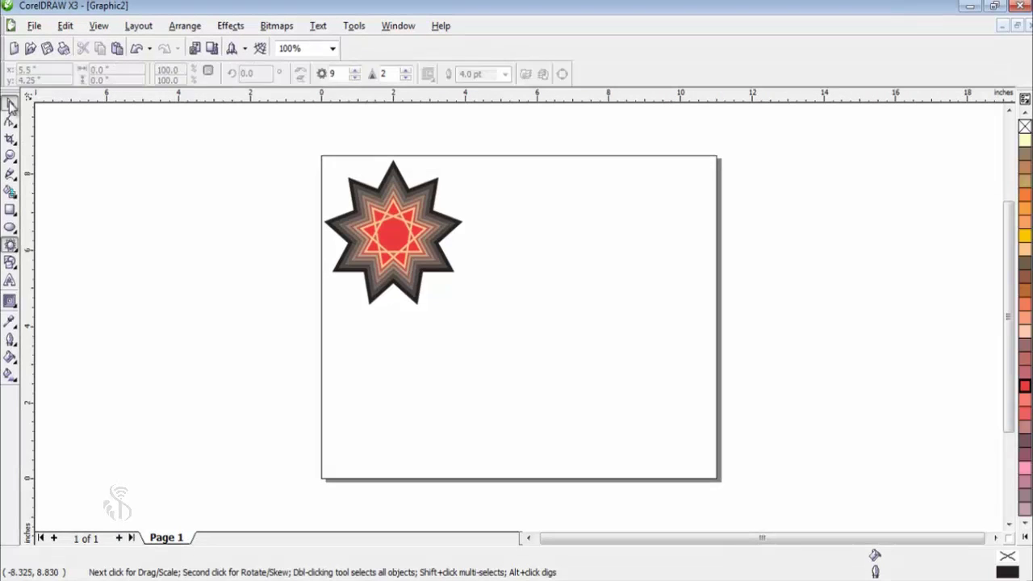
Move the nine-pointed star toward the middle of the page and enlarge it from its lower-right corner
click(442, 267)
drag(442, 267, 570, 342)
drag(585, 384, 685, 477)
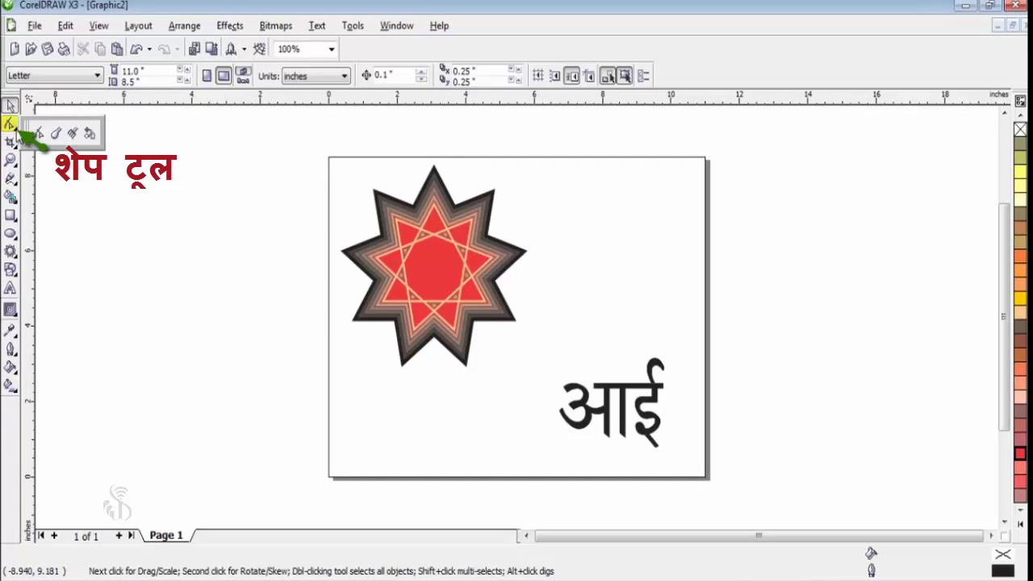
Reshape the complex star with the Shape tool by moving one node upward, turning its points into slanted blunt arms
click(39, 133)
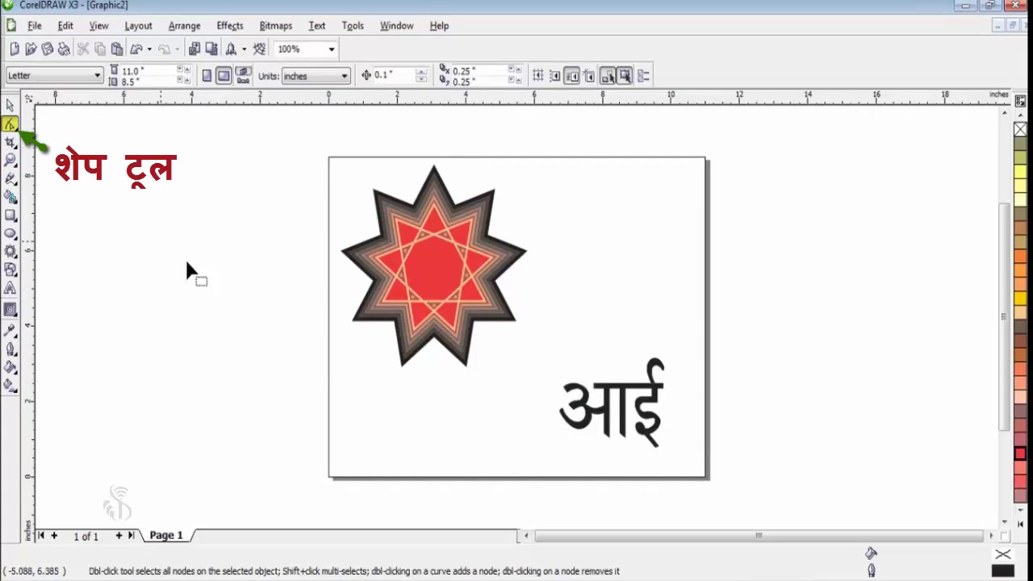
click(459, 307)
drag(483, 301, 478, 225)
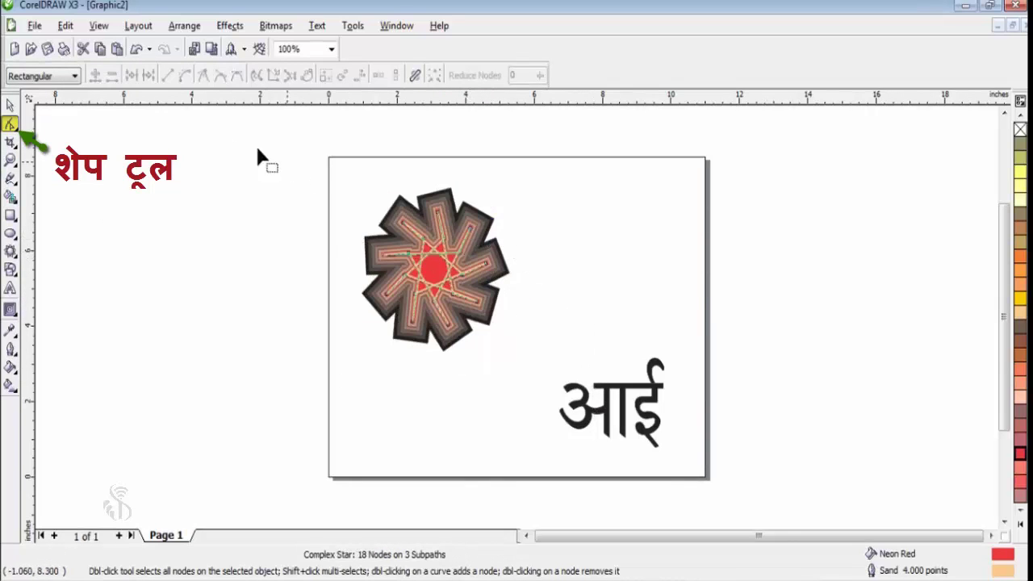
Convert the text आई to curves and shift the node at the tip of its lower-right tail with the Shape tool
click(11, 105)
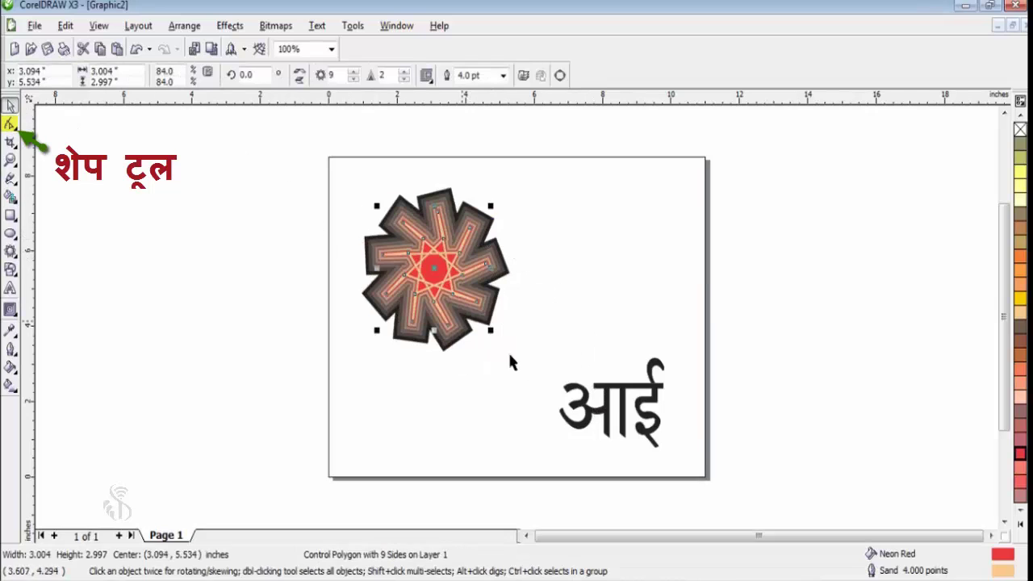
click(644, 410)
click(185, 25)
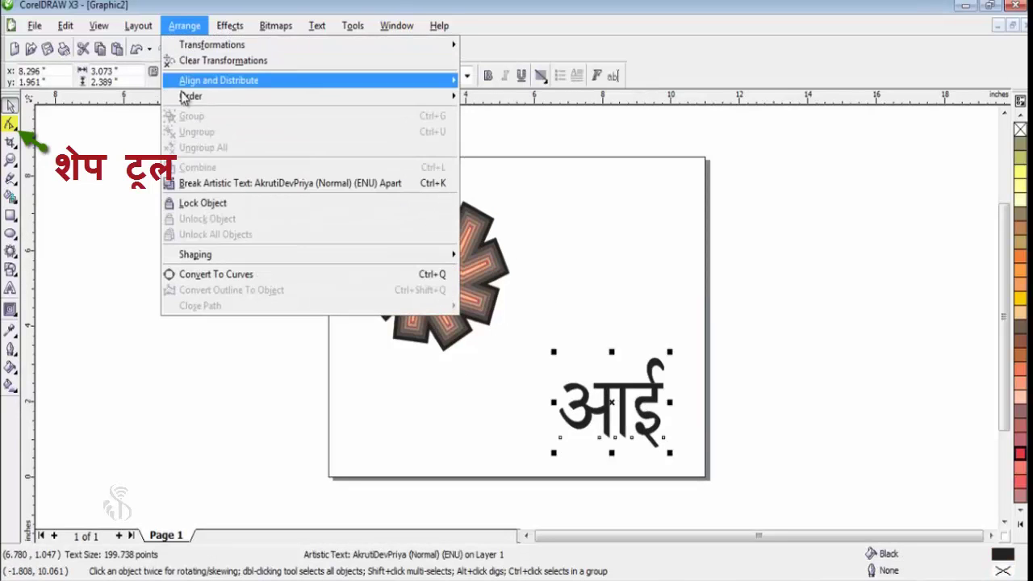
click(224, 275)
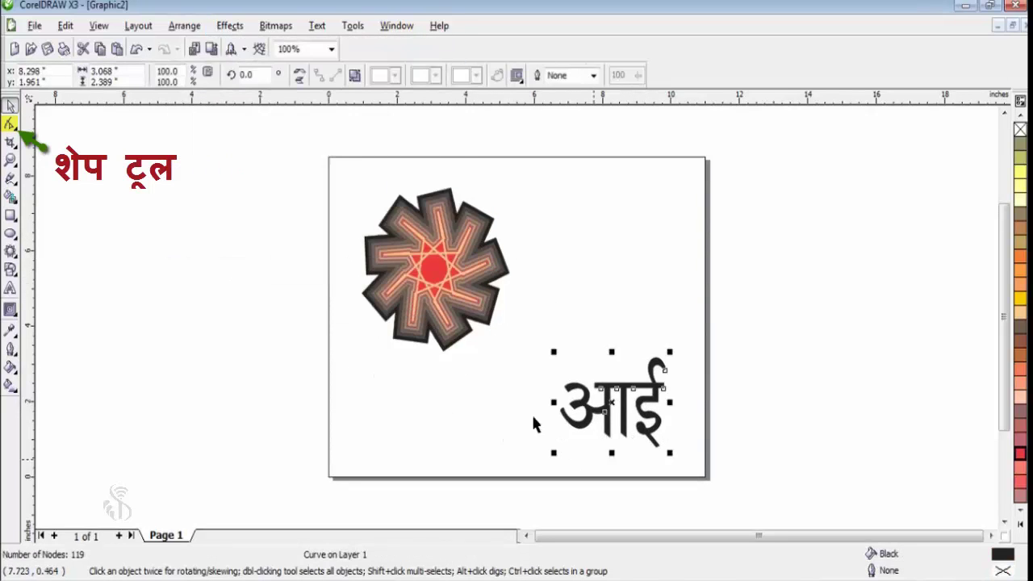
click(10, 124)
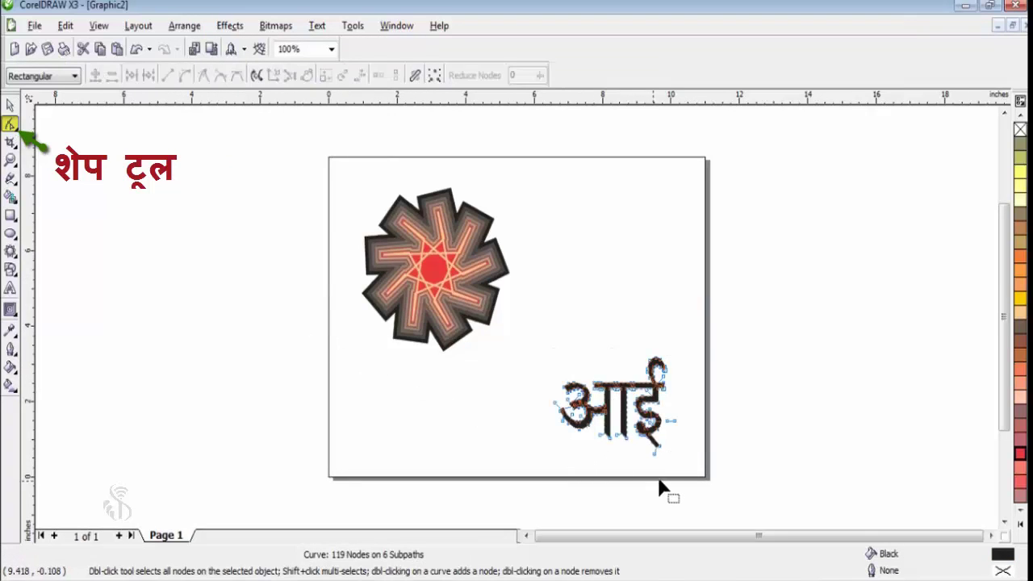
mouse_move(661, 450)
mouse_down()
mouse_move(682, 465)
mouse_move(711, 450)
mouse_move(660, 450)
mouse_move(669, 461)
mouse_up()
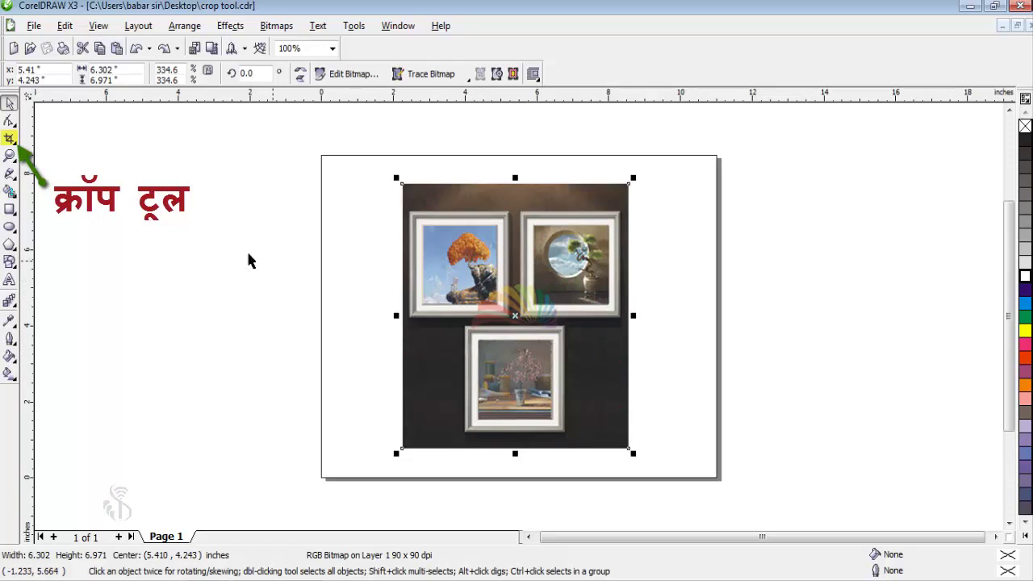
Crop the bitmap of three framed pictures to the lower frame with the flower vase, using the Crop tool
click(9, 139)
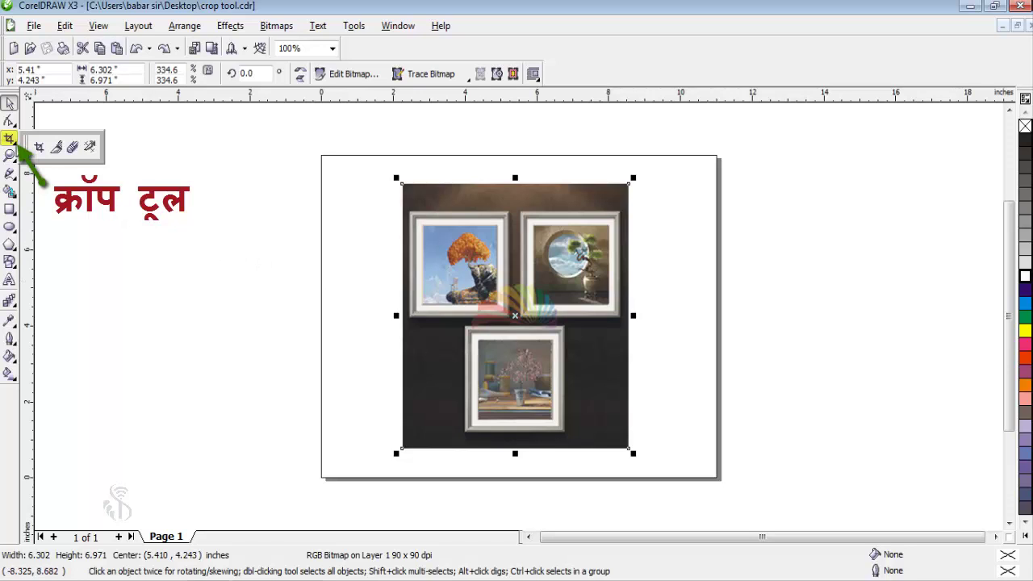
click(41, 148)
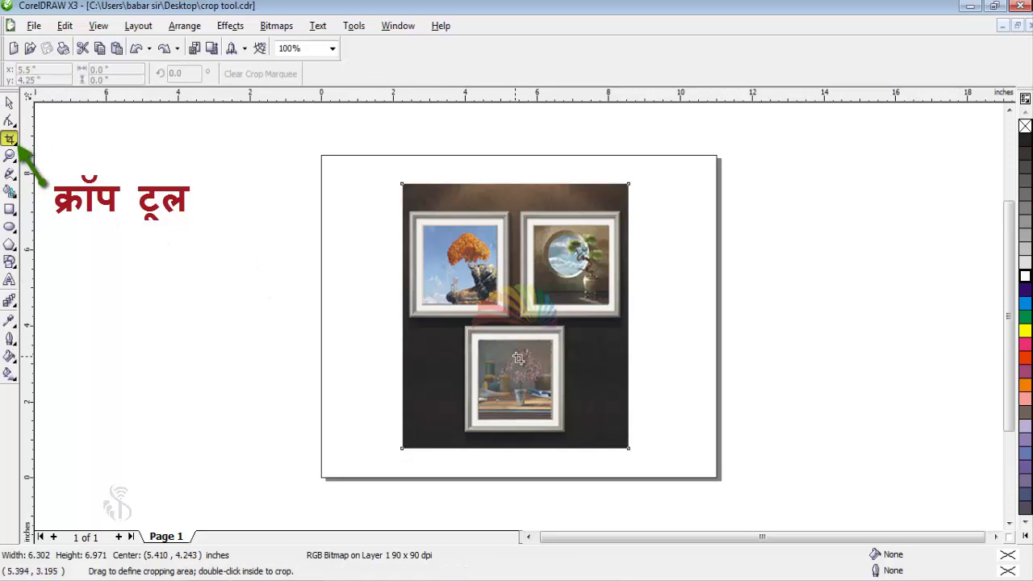
drag(465, 327, 566, 435)
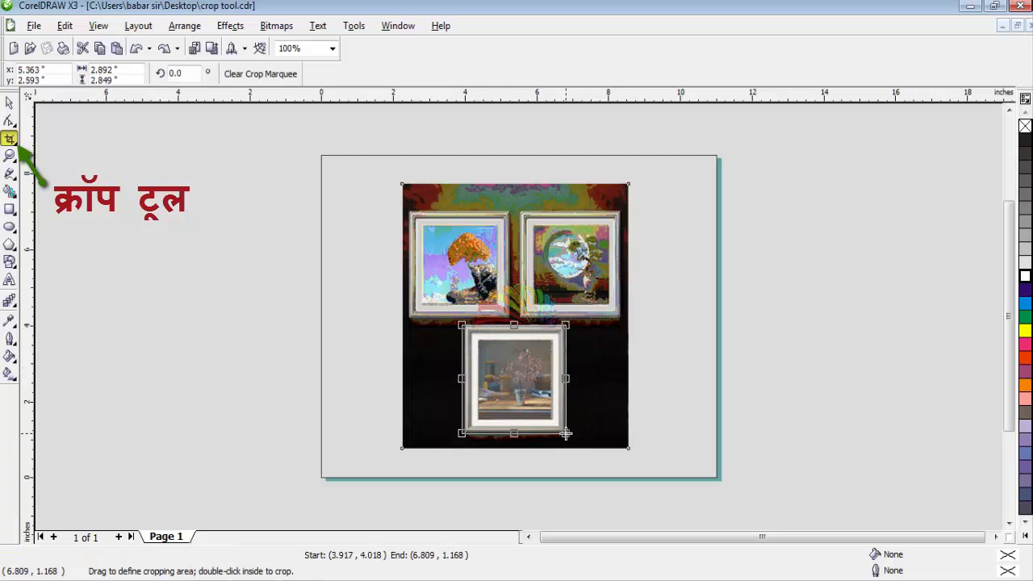
double_click(526, 397)
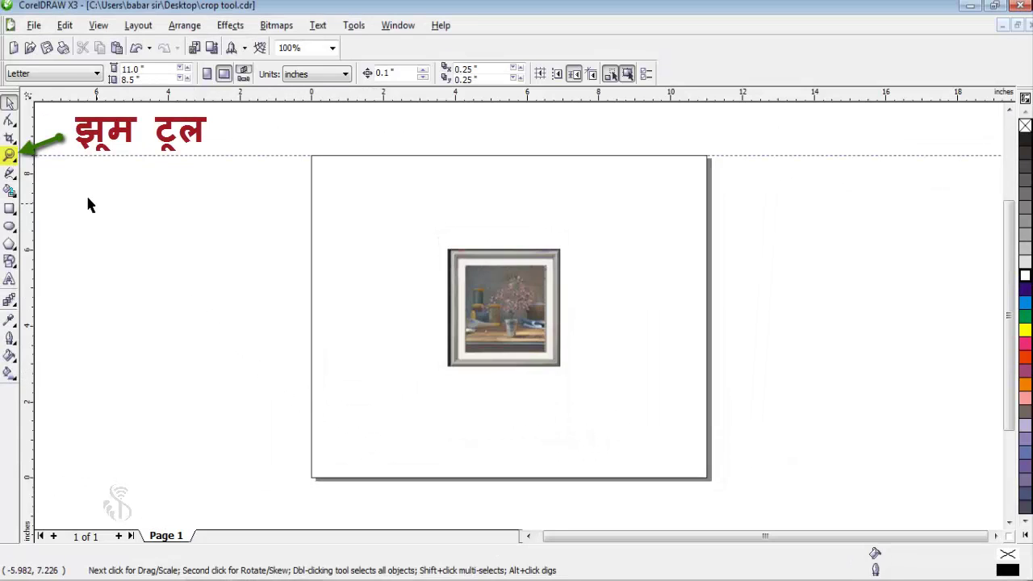
Zoom in on the cropped flower vase picture by marking an area over it with the Zoom tool
click(9, 155)
click(39, 164)
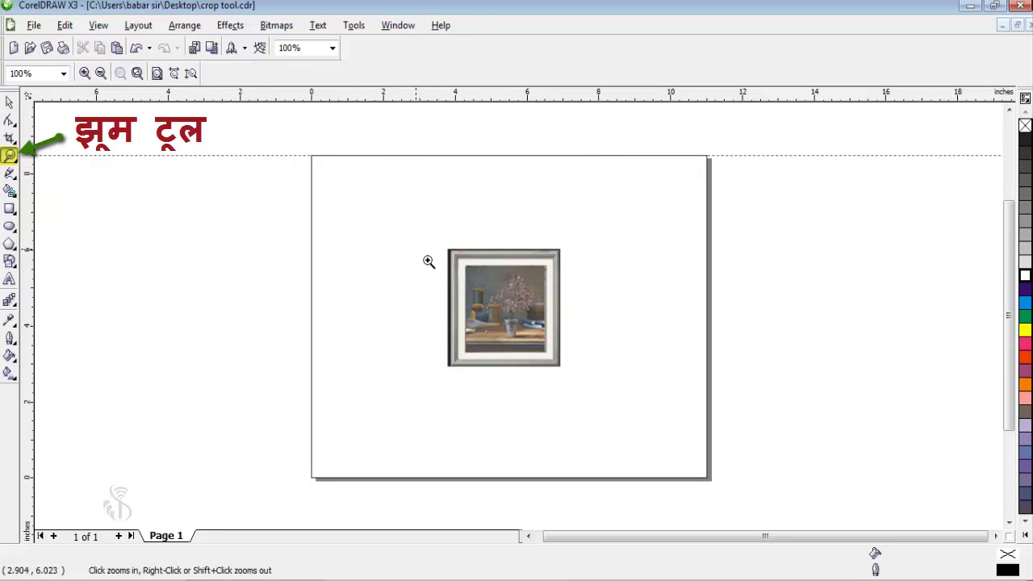
drag(429, 261, 522, 340)
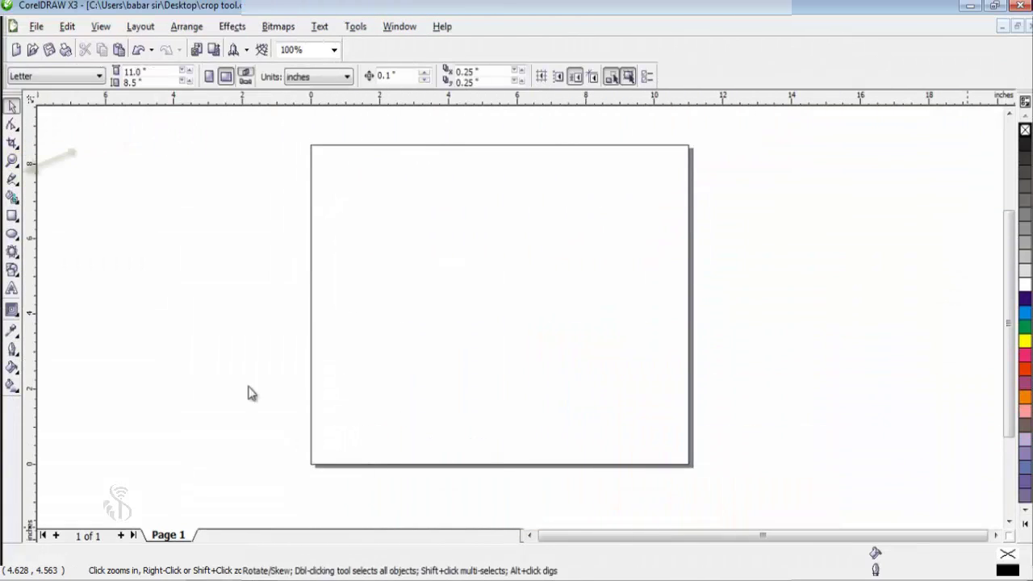
Draw a line in the upper half of the blank page with the Freehand tool
click(13, 185)
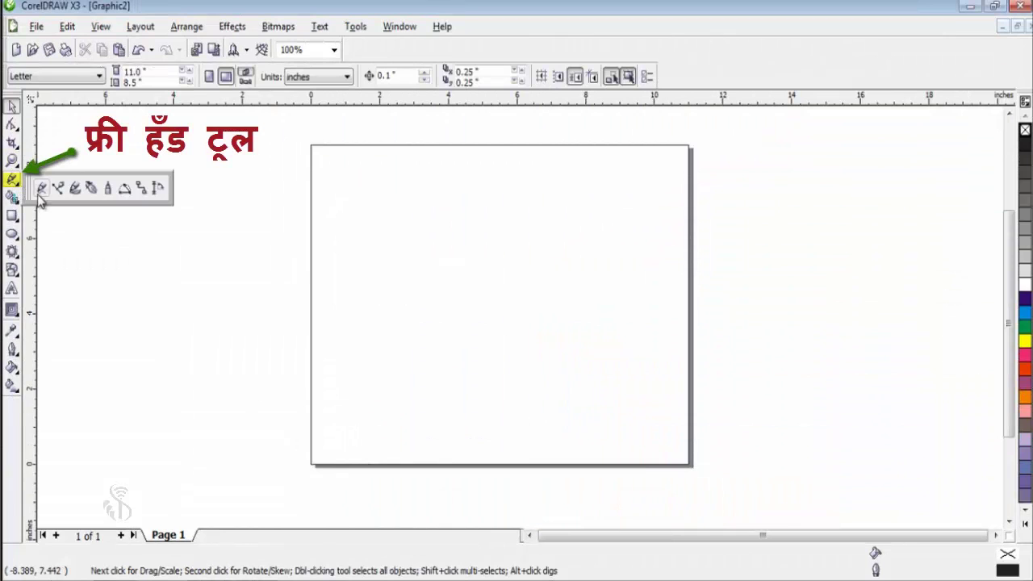
click(43, 190)
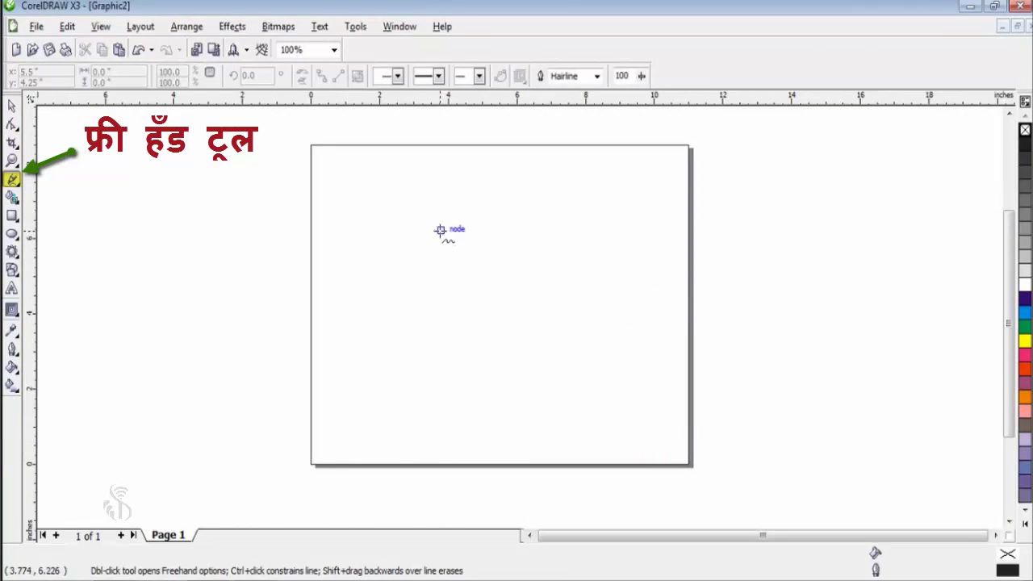
click(442, 233)
mouse_move(442, 233)
mouse_down()
mouse_move(450, 264)
mouse_move(422, 306)
mouse_move(420, 342)
mouse_move(430, 365)
mouse_move(464, 386)
mouse_move(502, 392)
mouse_move(528, 389)
mouse_move(560, 348)
mouse_move(557, 308)
mouse_move(526, 250)
mouse_move(536, 233)
mouse_up()
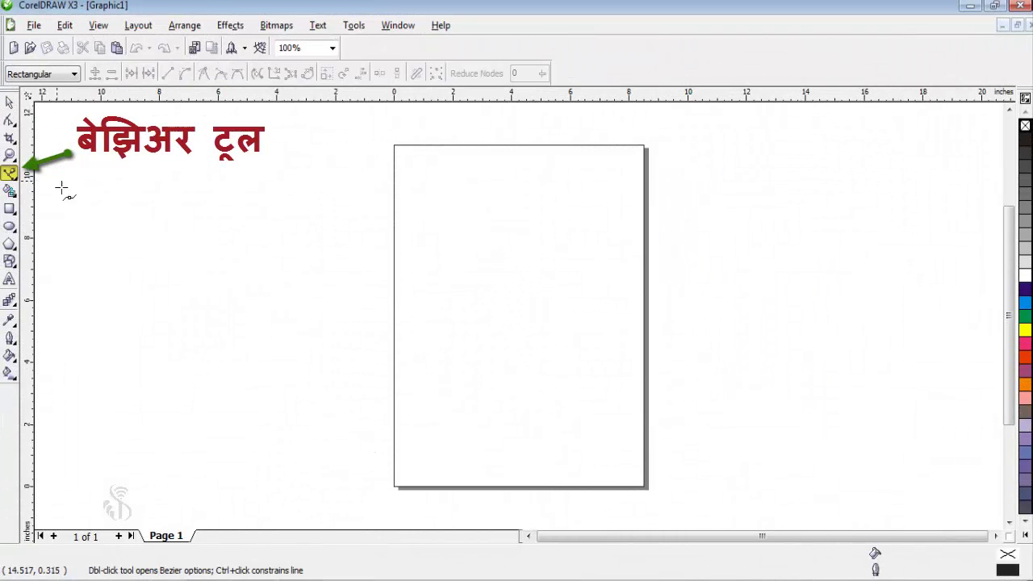
Draw a closed four-node teardrop mid-page with the Bezier tool, plus a curved stem rising from its top node toward the upper right
click(56, 182)
click(514, 272)
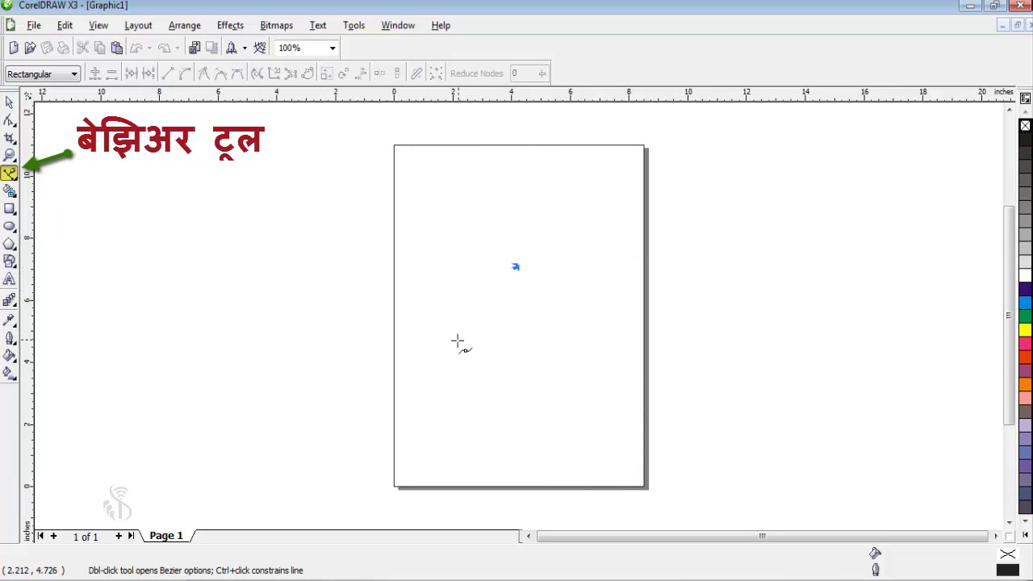
drag(457, 342, 507, 377)
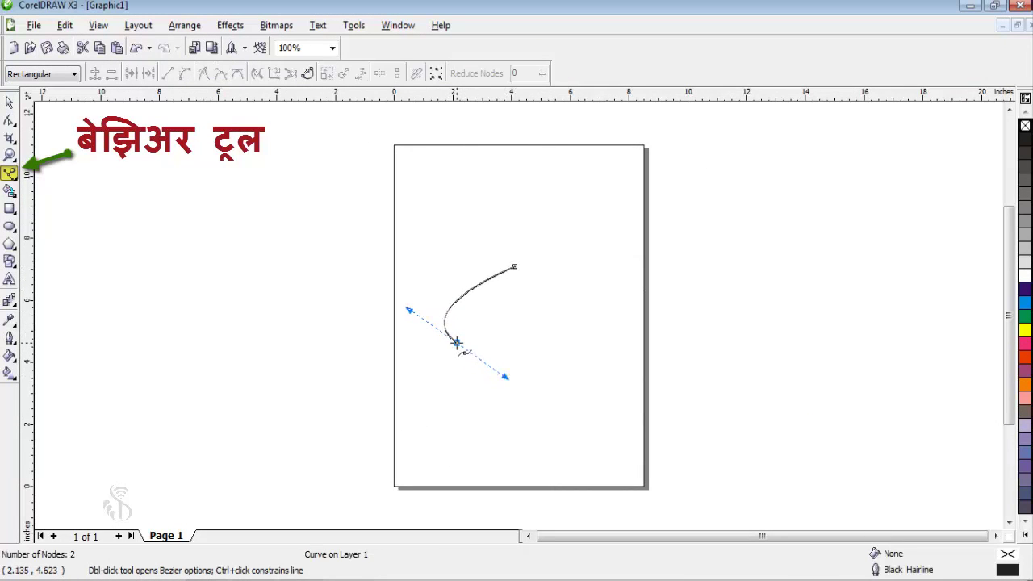
drag(525, 313, 537, 265)
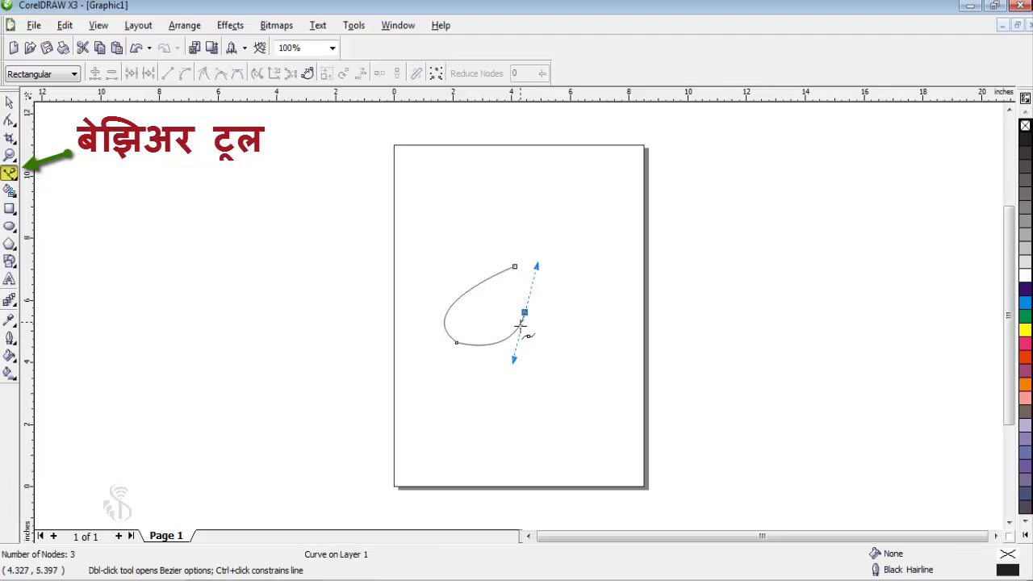
click(525, 312)
click(523, 269)
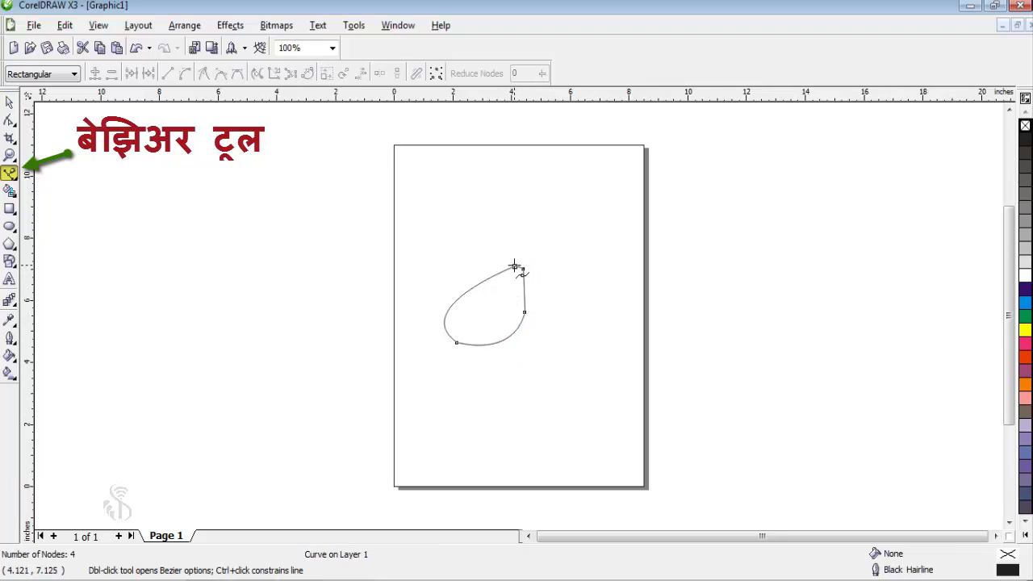
click(515, 267)
drag(559, 180, 579, 166)
drag(579, 166, 578, 164)
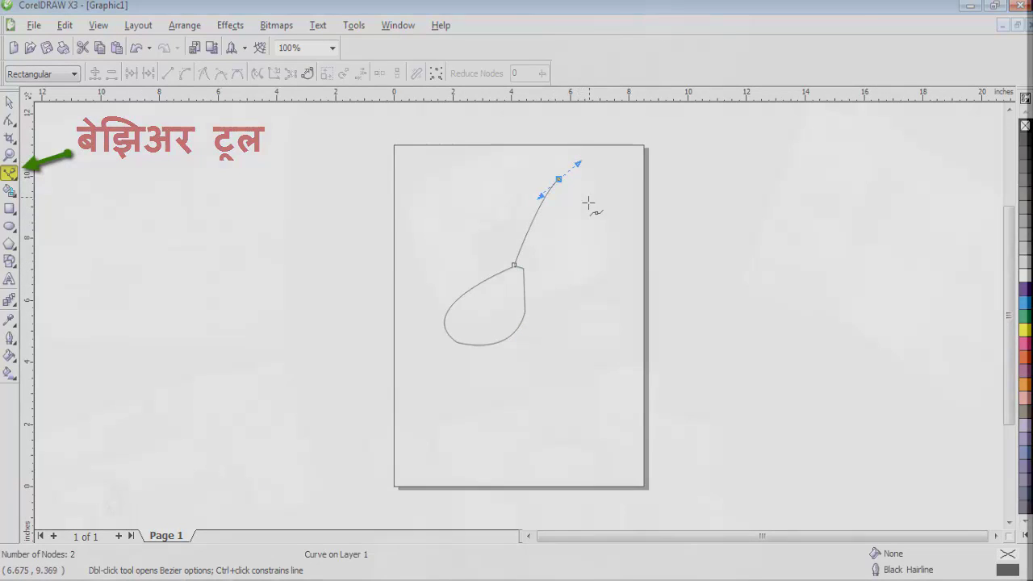